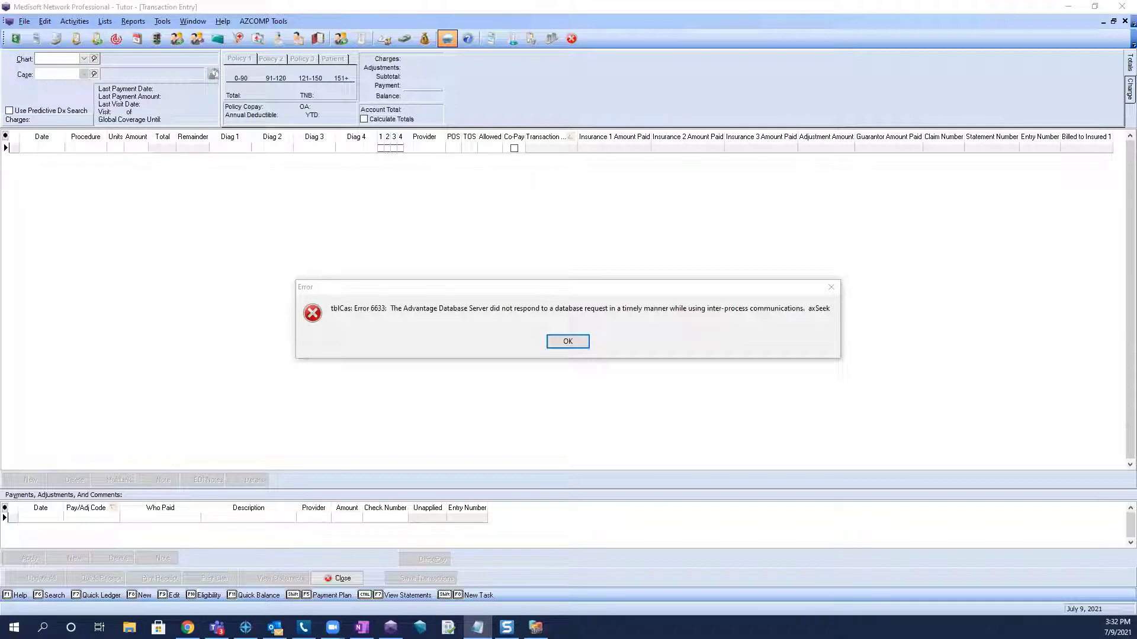
- Dismiss the Medisoft database error 6633 message
{"action": "left_click", "coordinate": [567, 341]}
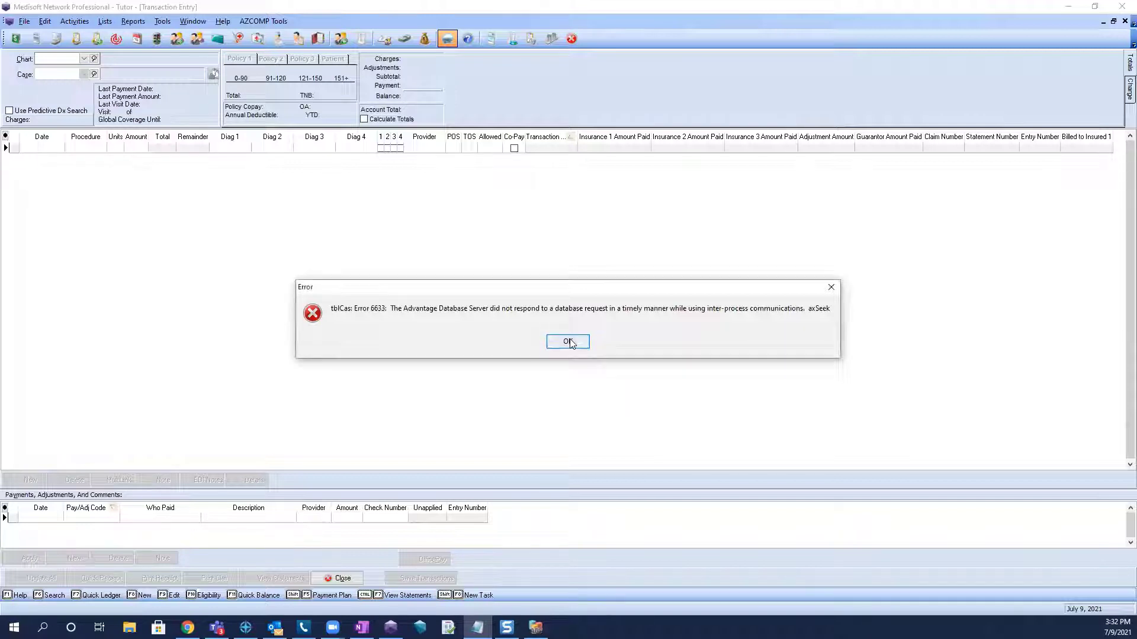
- Minimize Medisoft and reach the network adapter list from the Network status settings page
{"action": "left_click", "coordinate": [1104, 7]}
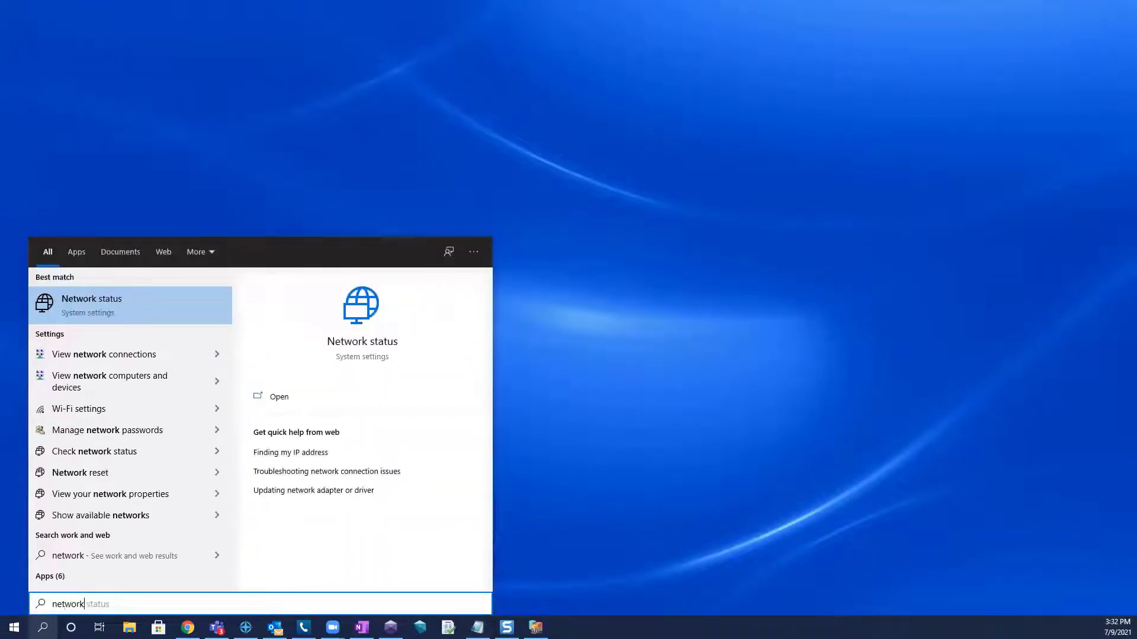
{"action": "left_click", "coordinate": [156, 308]}
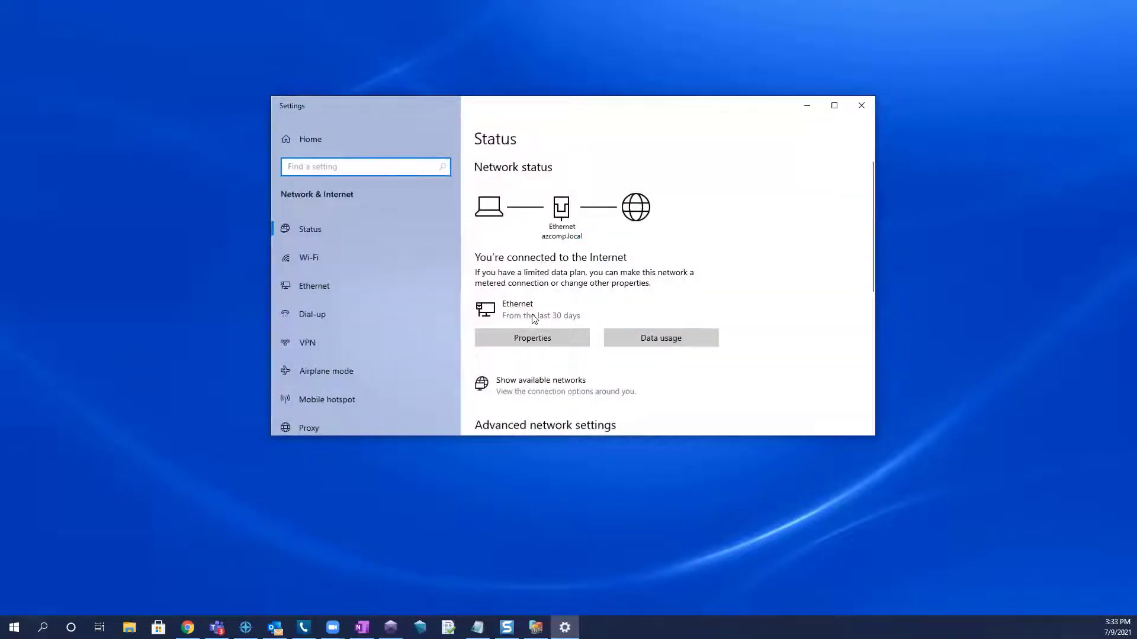
{"action": "scroll", "coordinate": [537, 337], "scroll_direction": "down", "scroll_amount": 2}
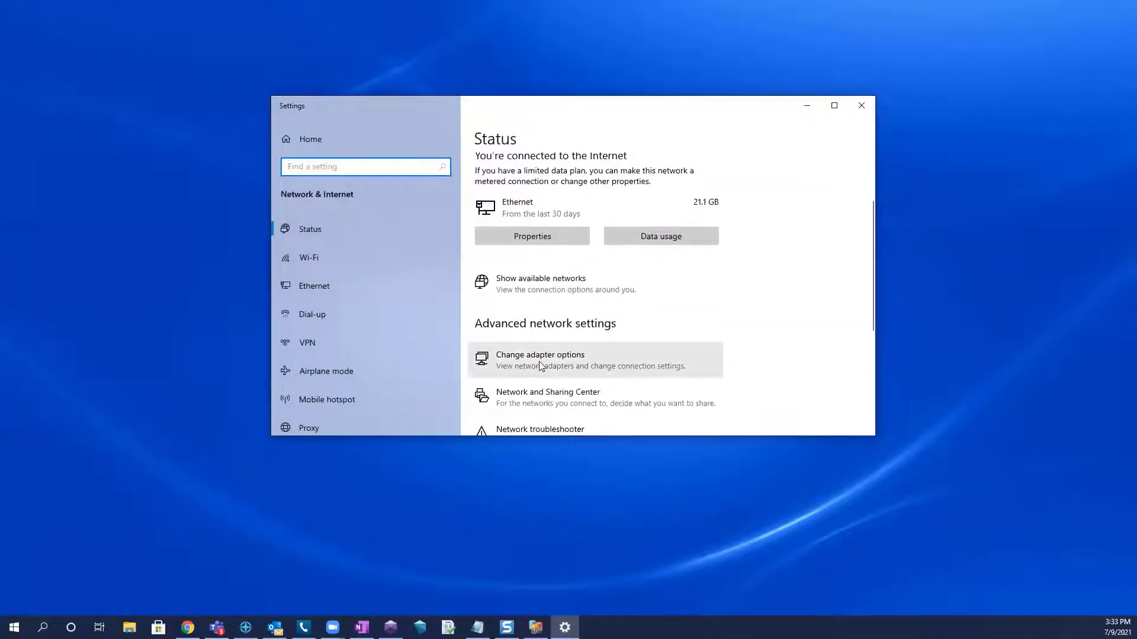
{"action": "left_click", "coordinate": [539, 361]}
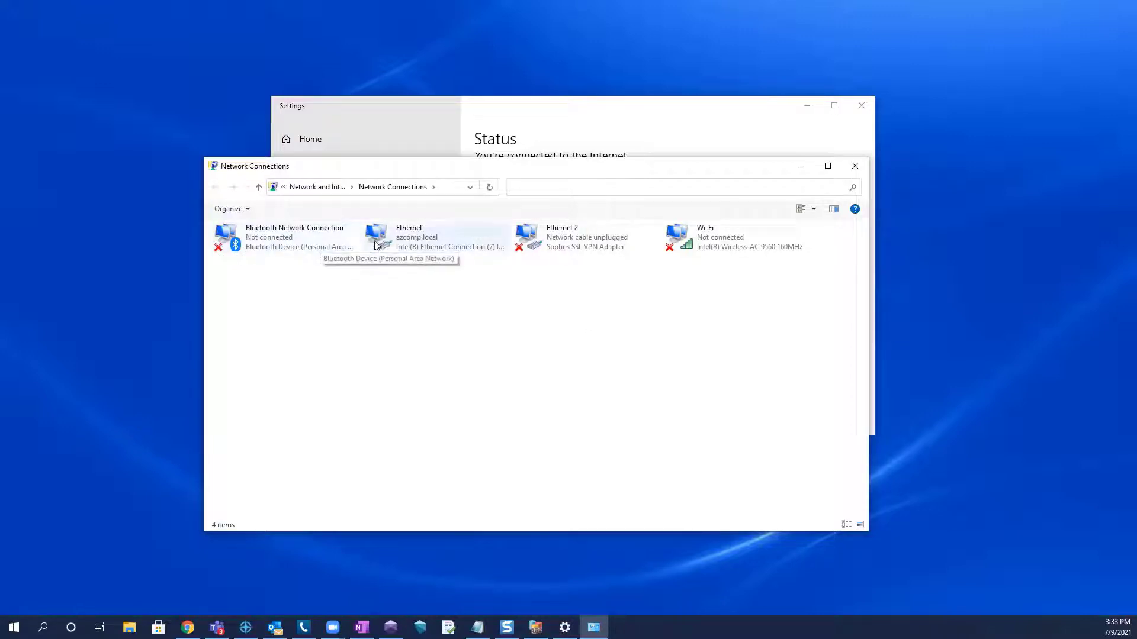
- Open the Ethernet connection's Properties, entering admin credentials in the UAC prompt
{"action": "left_click", "coordinate": [407, 245]}
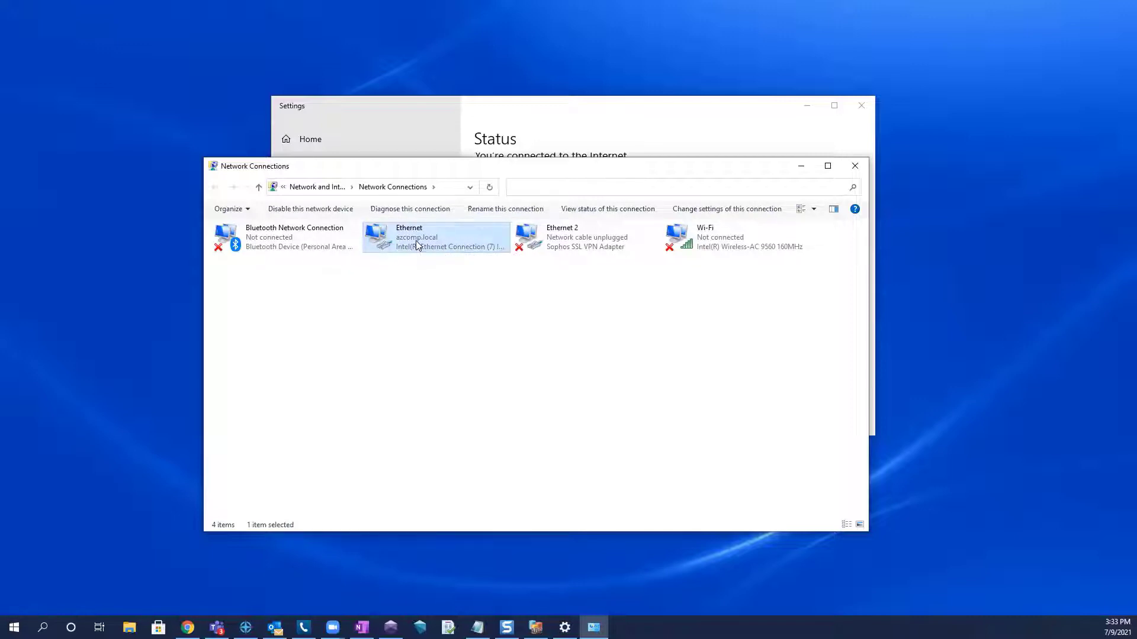
{"action": "right_click", "coordinate": [417, 246]}
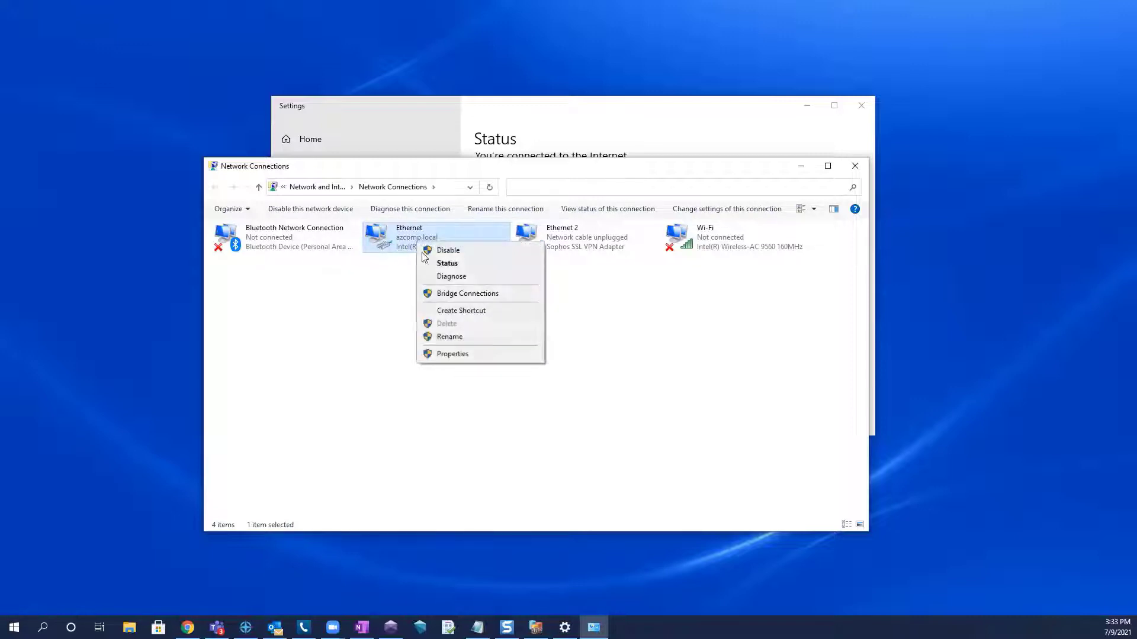
{"action": "left_click", "coordinate": [453, 354]}
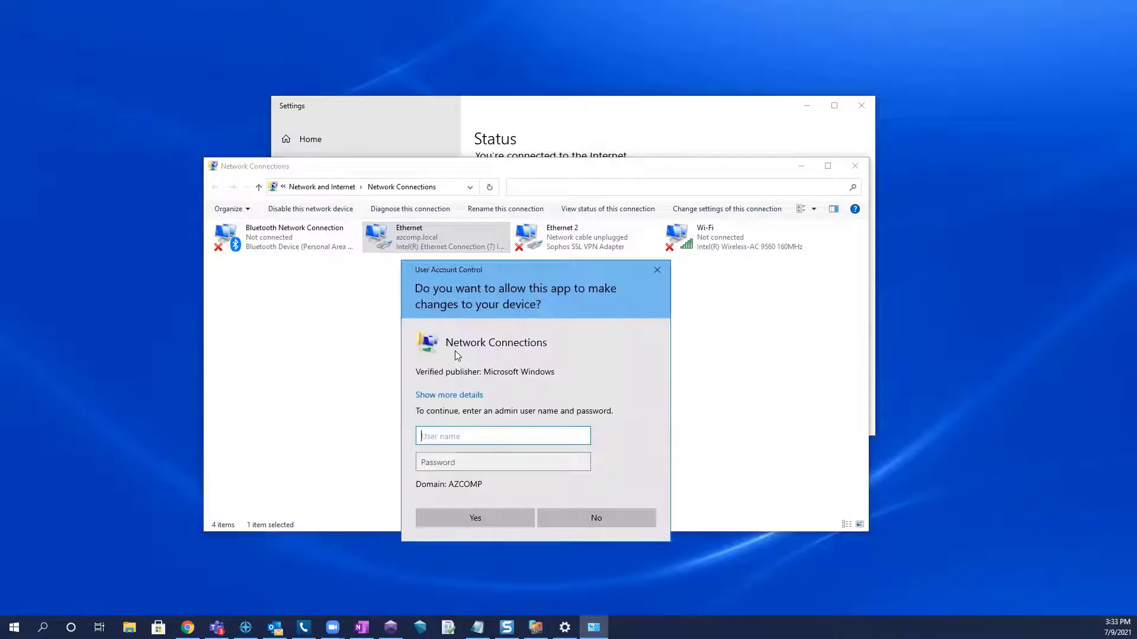
{"action": "key", "text": "Tab"}
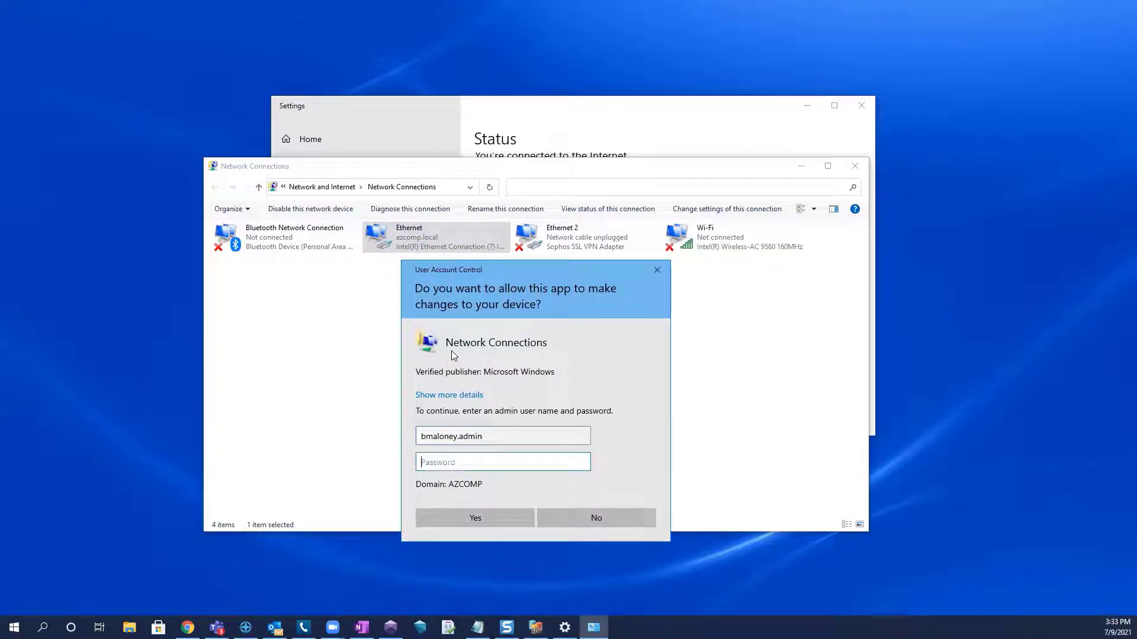
{"action": "type", "text": "•••••••••••••"}
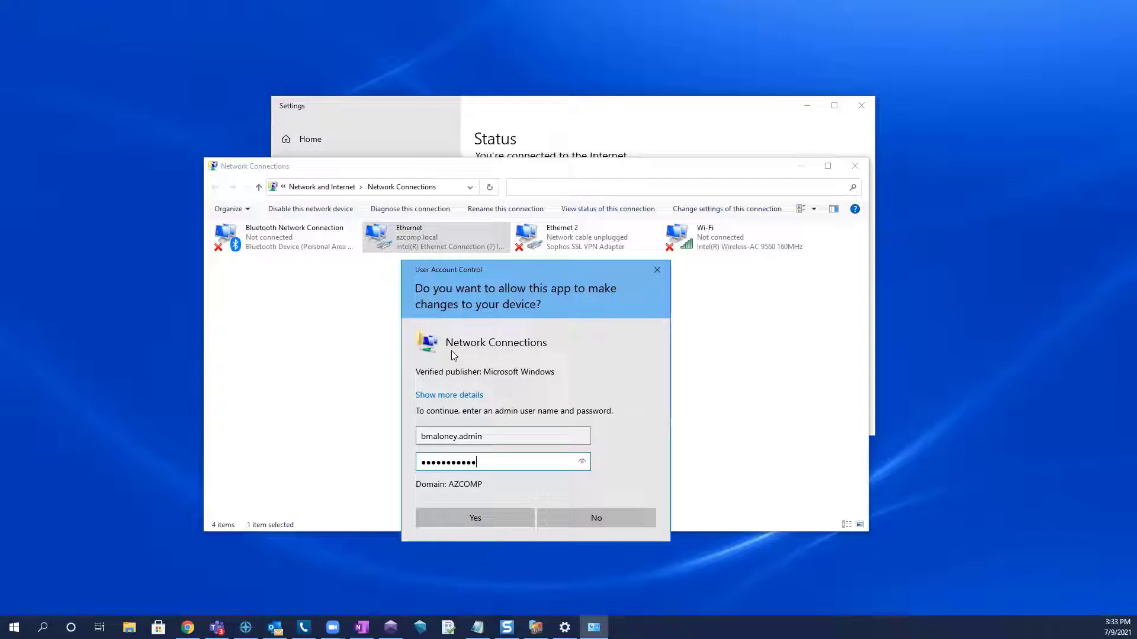
{"action": "type", "text": "•••"}
{"action": "key", "text": "Return"}
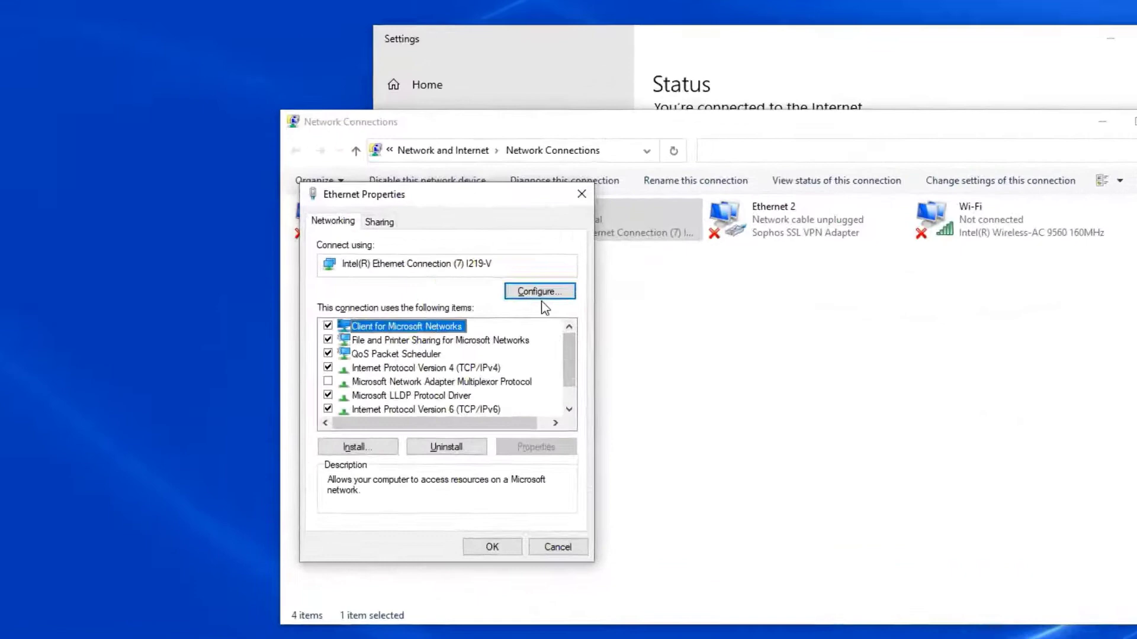
- Uncheck 'Allow the computer to turn off this device to save power' for the Intel Ethernet adapter, save, and close the adapters window
{"action": "left_click", "coordinate": [596, 293]}
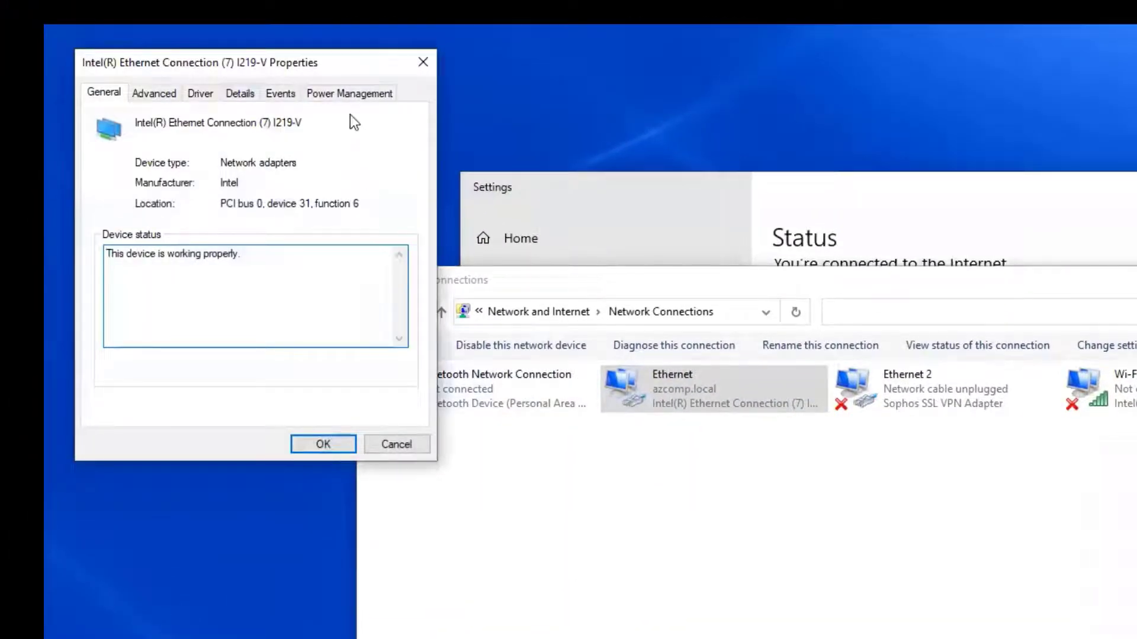
{"action": "left_click", "coordinate": [345, 95]}
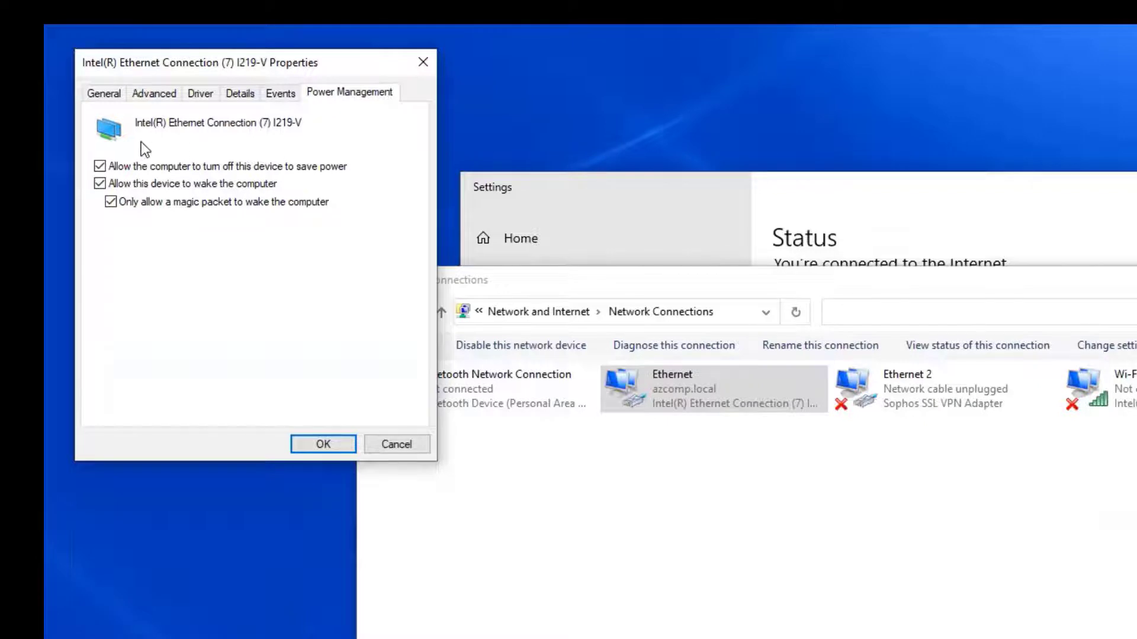
{"action": "left_click", "coordinate": [100, 166]}
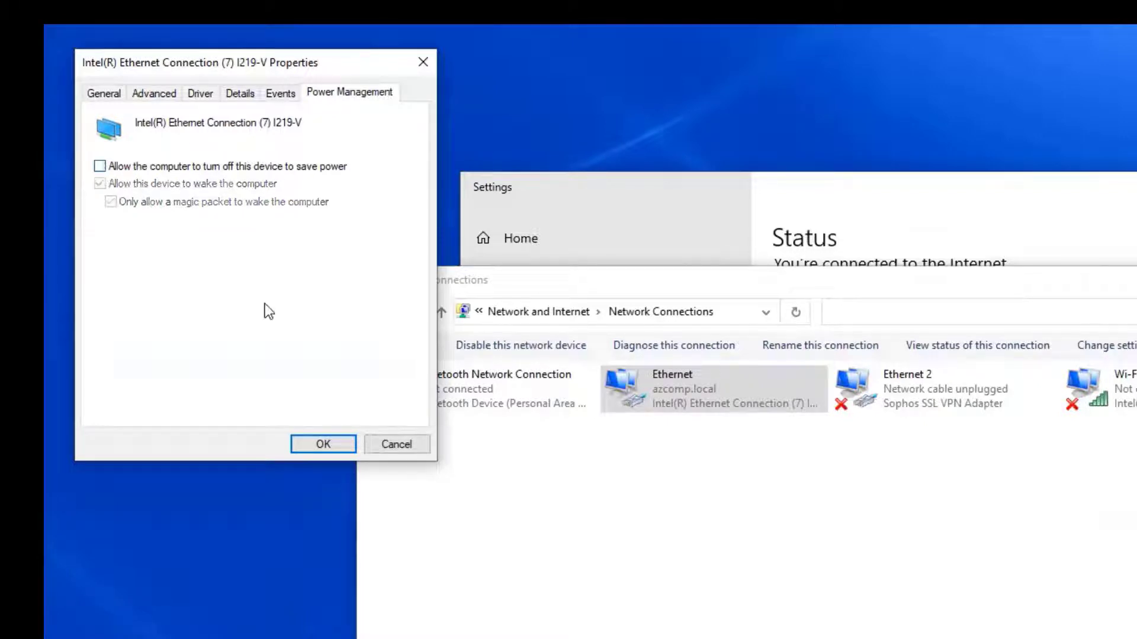
{"action": "left_click", "coordinate": [321, 446]}
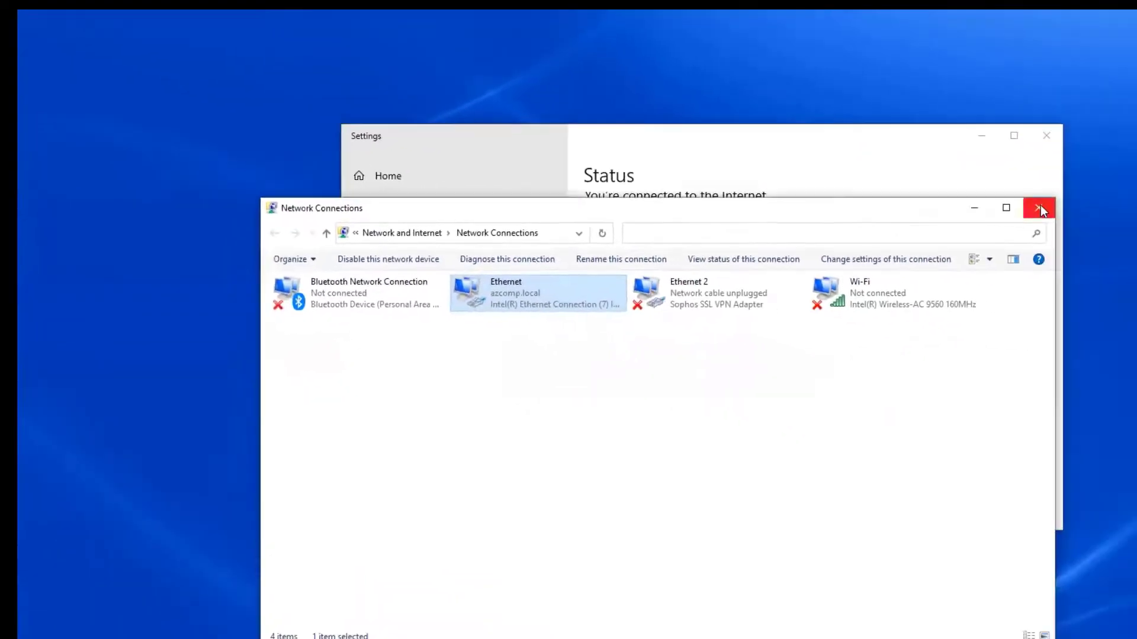
{"action": "left_click", "coordinate": [1041, 206]}
- Close network settings and reach Power Options through Power & sleep's Additional power settings
{"action": "left_click", "coordinate": [840, 101]}
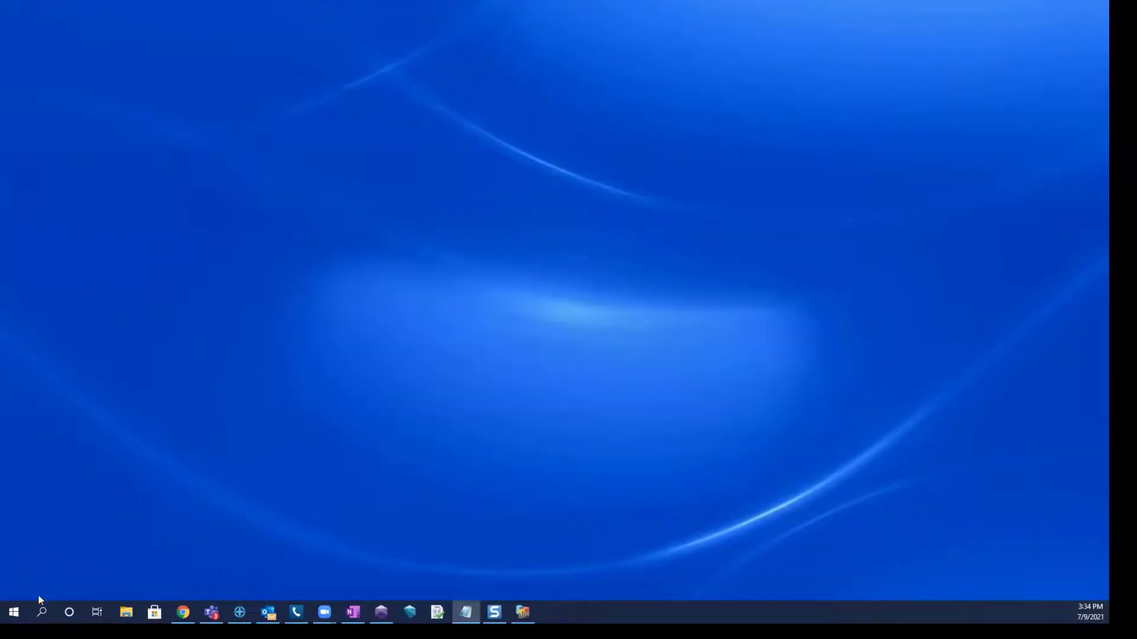
{"action": "left_click", "coordinate": [42, 612]}
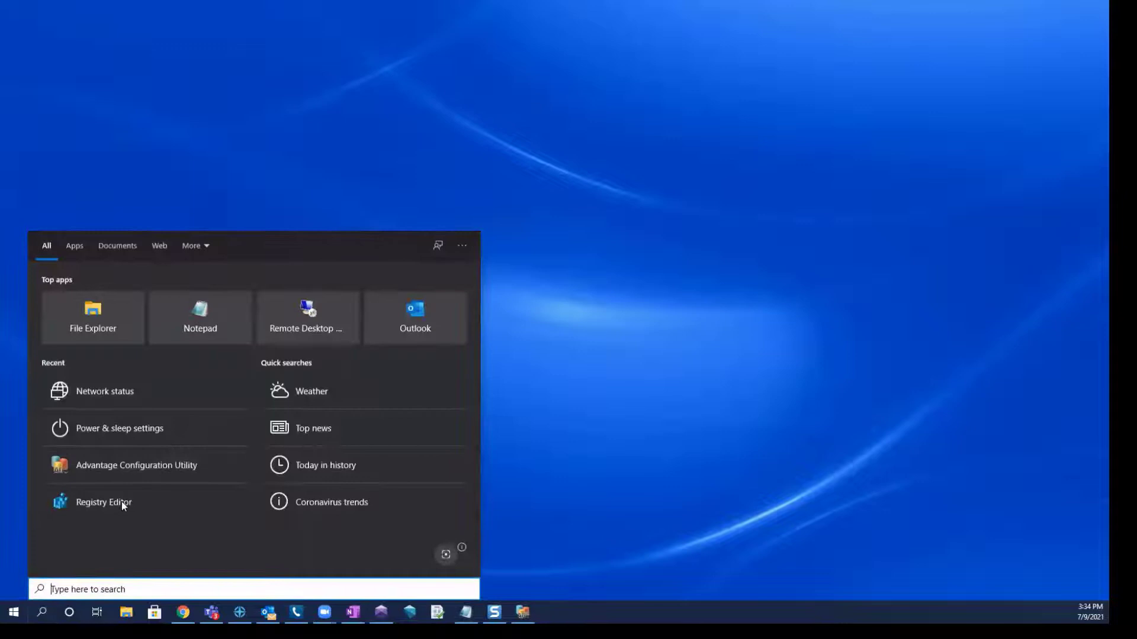
{"action": "type", "text": "power"}
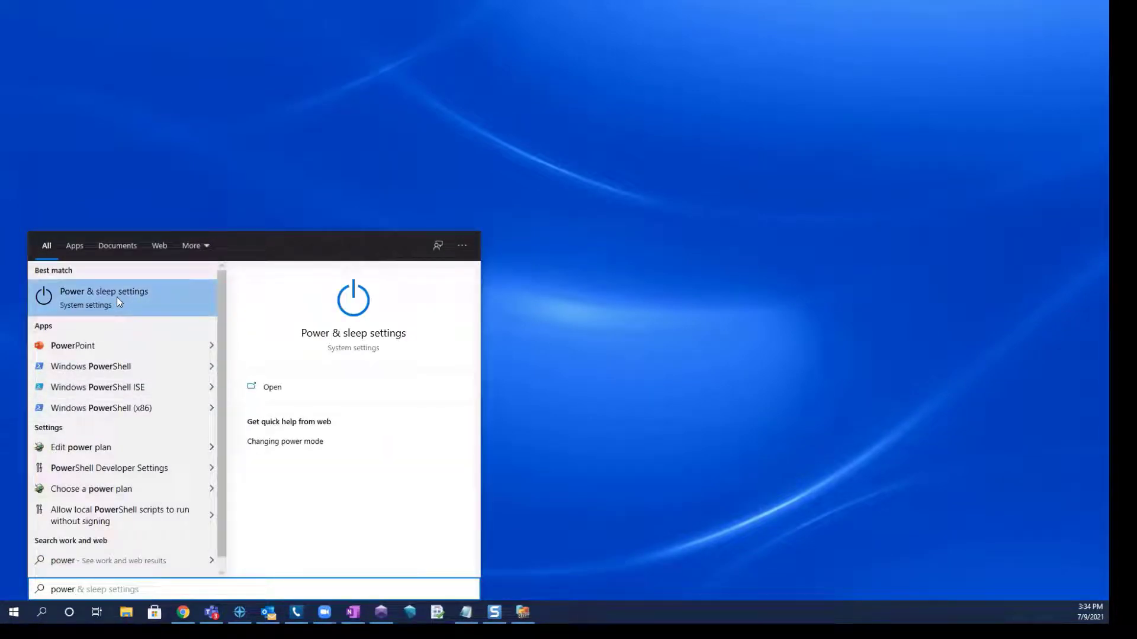
{"action": "left_click", "coordinate": [116, 296]}
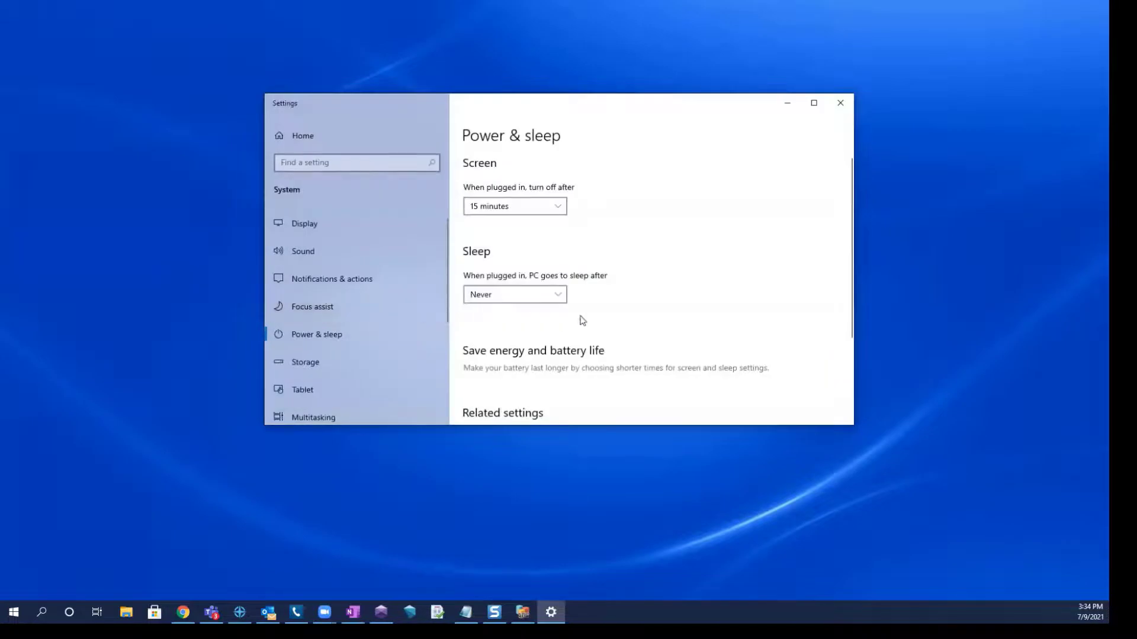
{"action": "scroll", "coordinate": [735, 318], "scroll_direction": "down", "scroll_amount": 1}
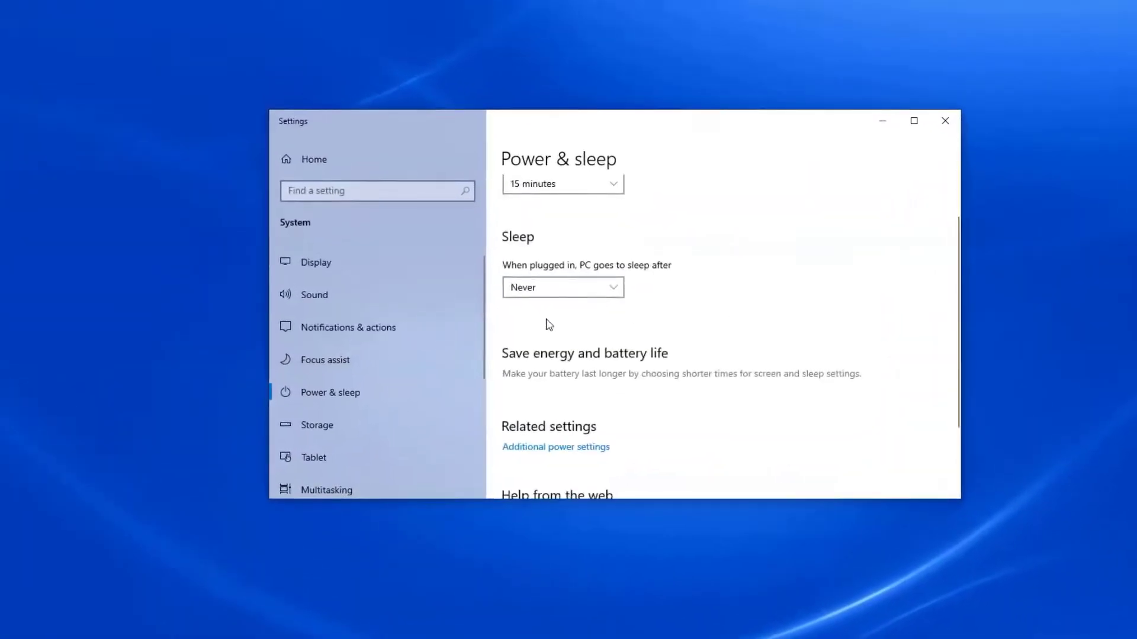
{"action": "left_click", "coordinate": [542, 449]}
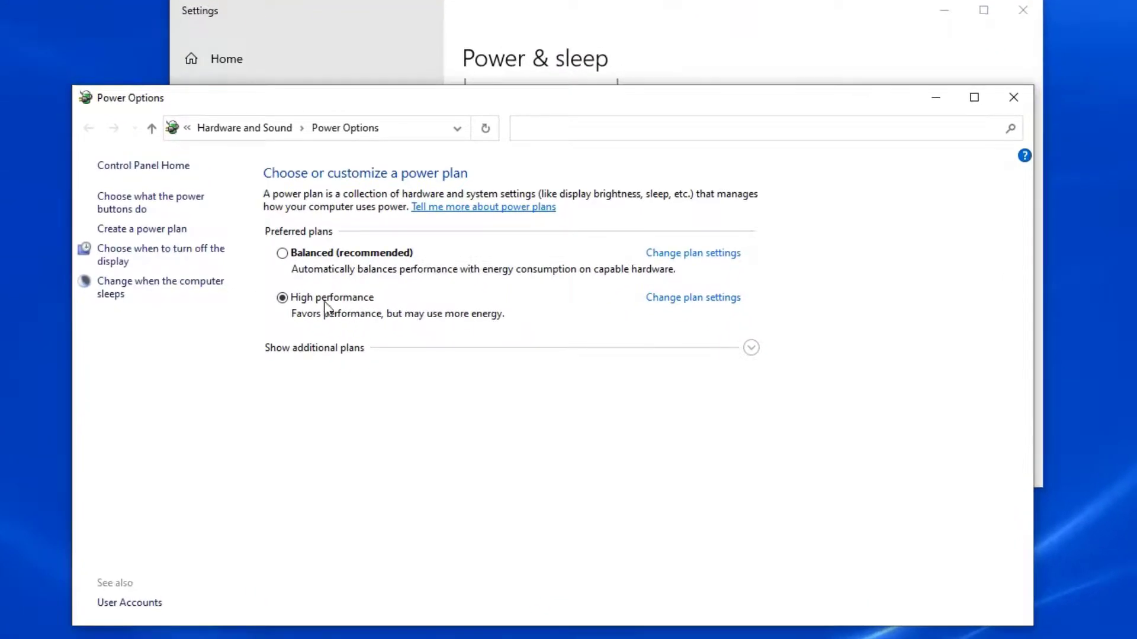
- Open the advanced power settings of the High performance plan
{"action": "mouse_move", "coordinate": [331, 297]}
{"action": "left_click", "coordinate": [677, 302]}
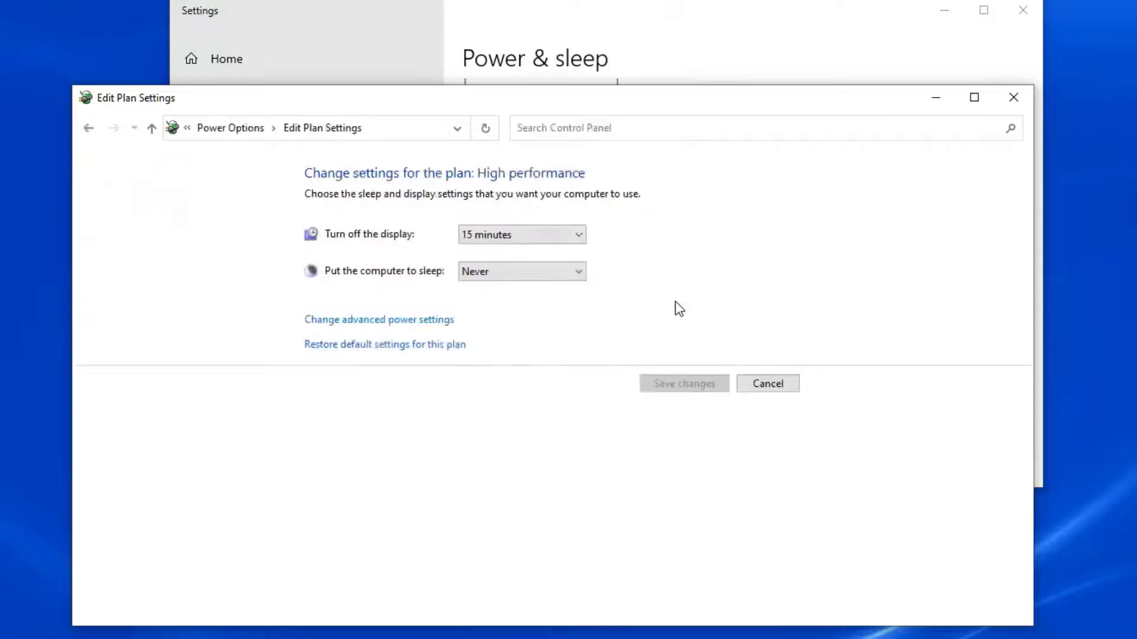
{"action": "left_click", "coordinate": [360, 323]}
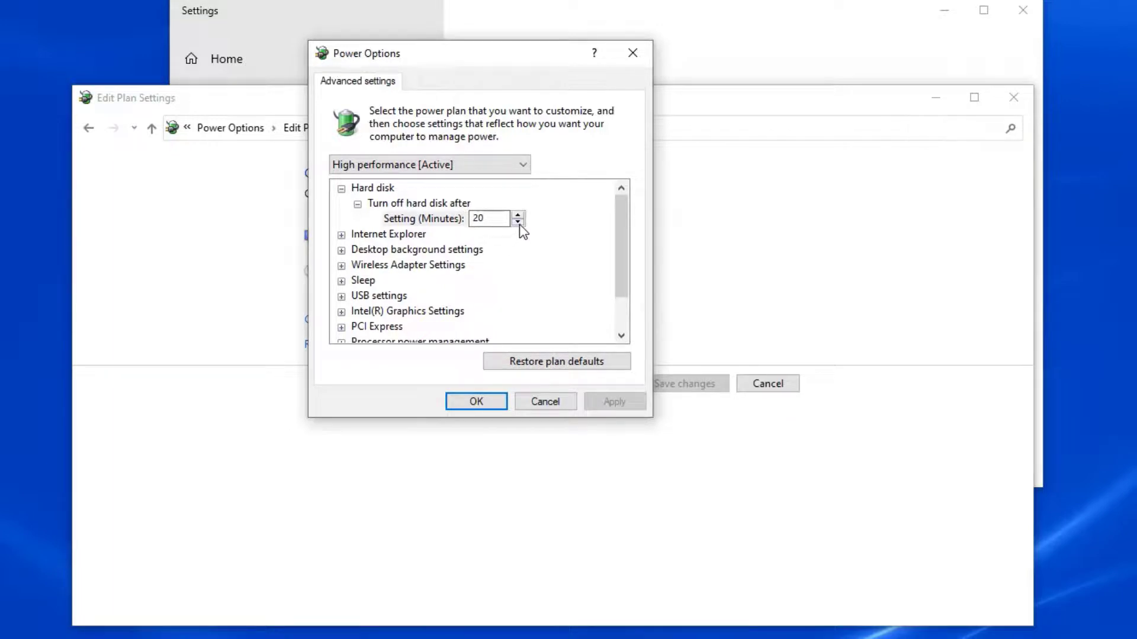
- Lower 'Turn off hard disk after' from 20 minutes down to Never
{"action": "left_click", "coordinate": [518, 222]}
{"action": "left_click", "coordinate": [518, 222]}
{"action": "left_click", "coordinate": [518, 222]}
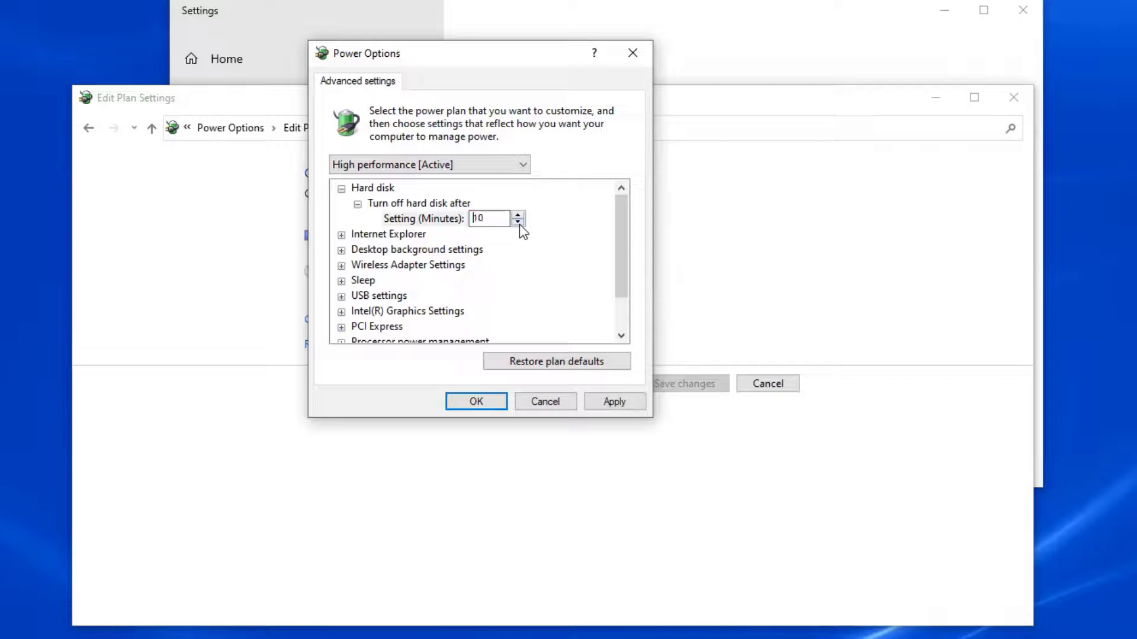
{"action": "left_click", "coordinate": [518, 222]}
{"action": "left_click", "coordinate": [518, 223]}
{"action": "left_click", "coordinate": [518, 223]}
{"action": "left_click", "coordinate": [517, 223]}
- Apply the Never setting and close the advanced settings, plan settings and Settings windows
{"action": "left_click", "coordinate": [610, 405]}
{"action": "left_click", "coordinate": [476, 402]}
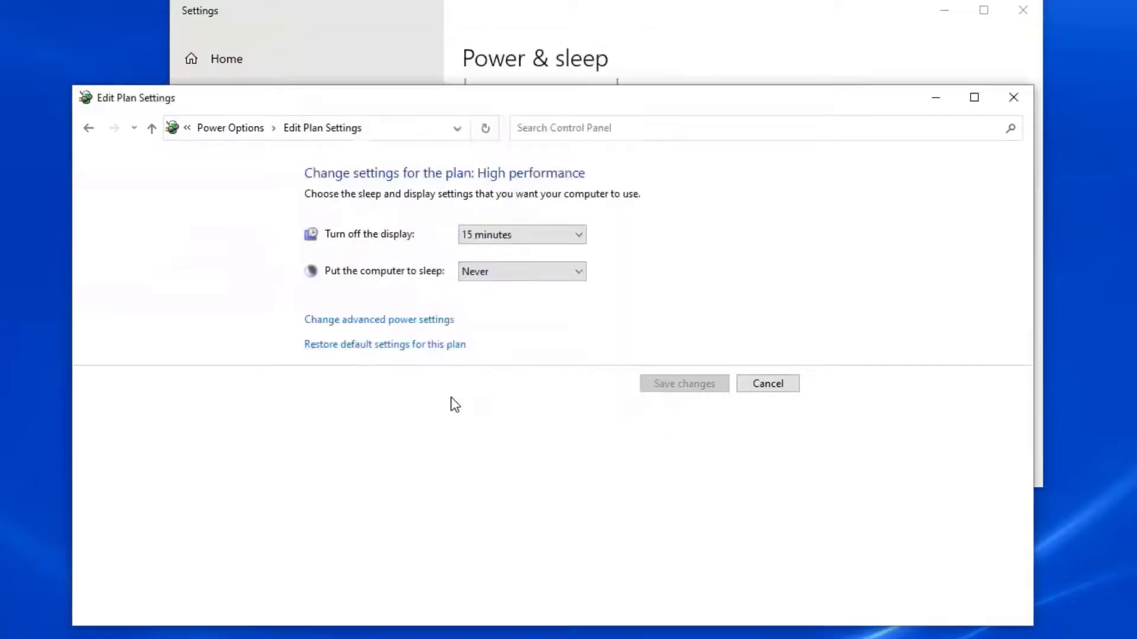
{"action": "left_click", "coordinate": [1012, 100]}
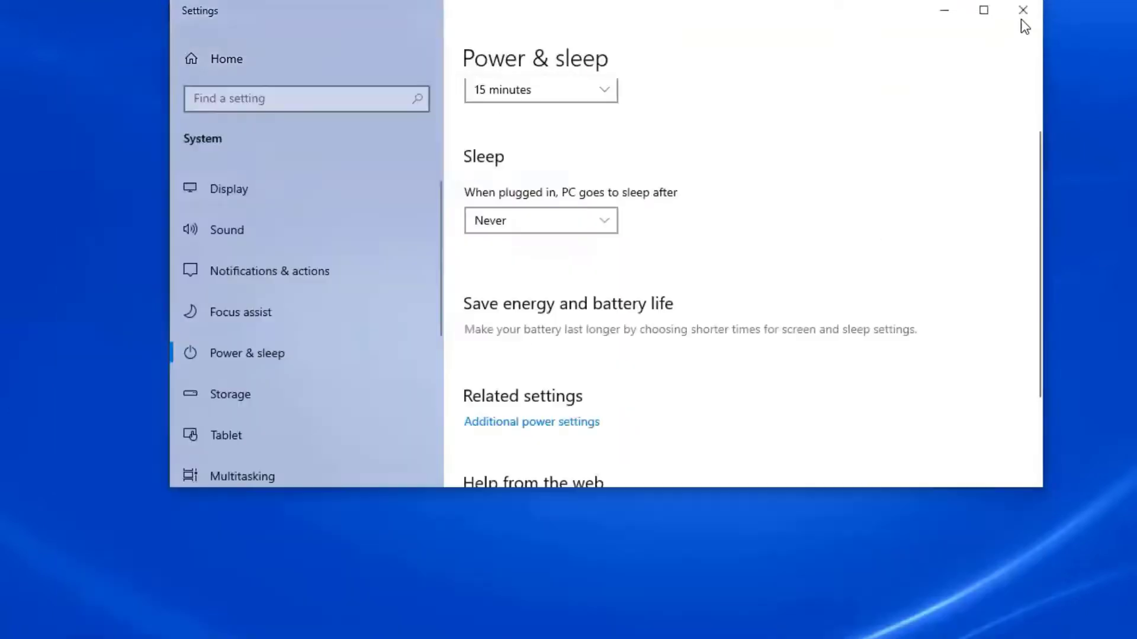
{"action": "left_click", "coordinate": [1021, 12]}
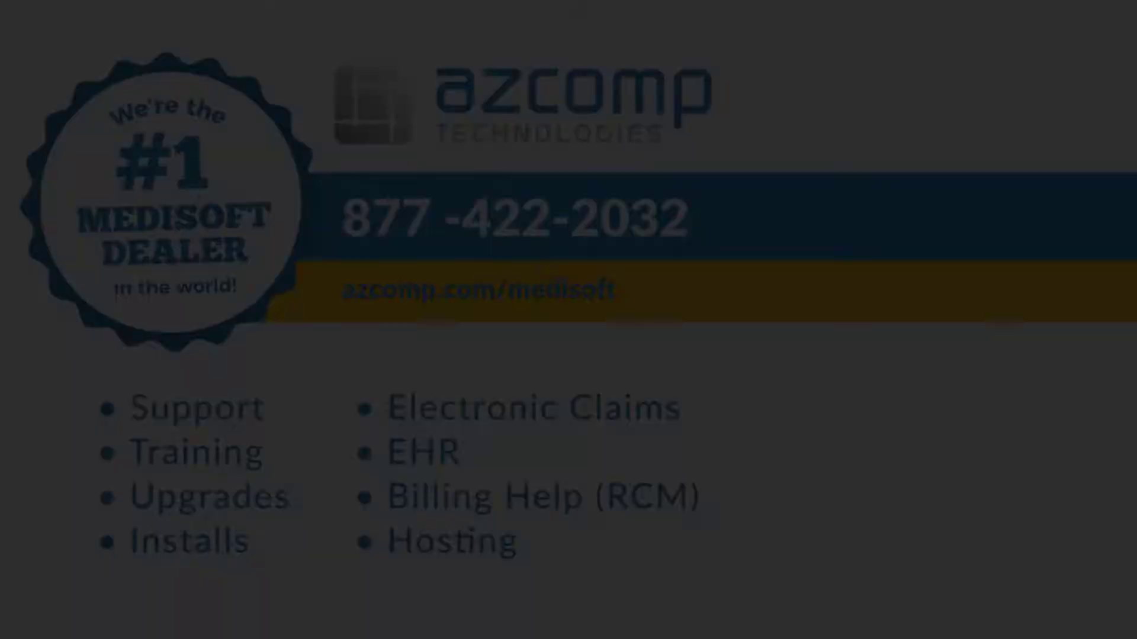